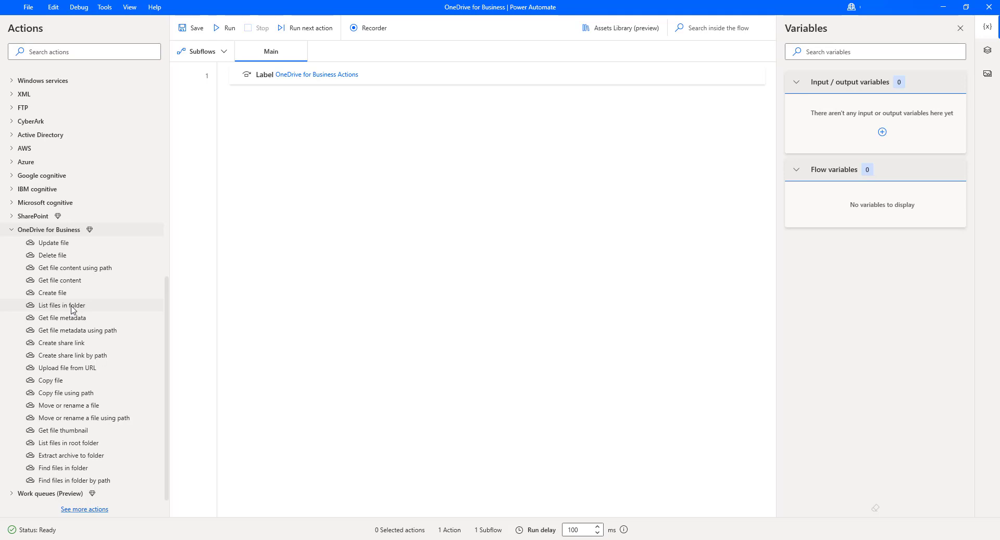
Bring the Chrome window with OneDrive's Power Automate Desktop folder beside the flow.
key(alt+Tab)
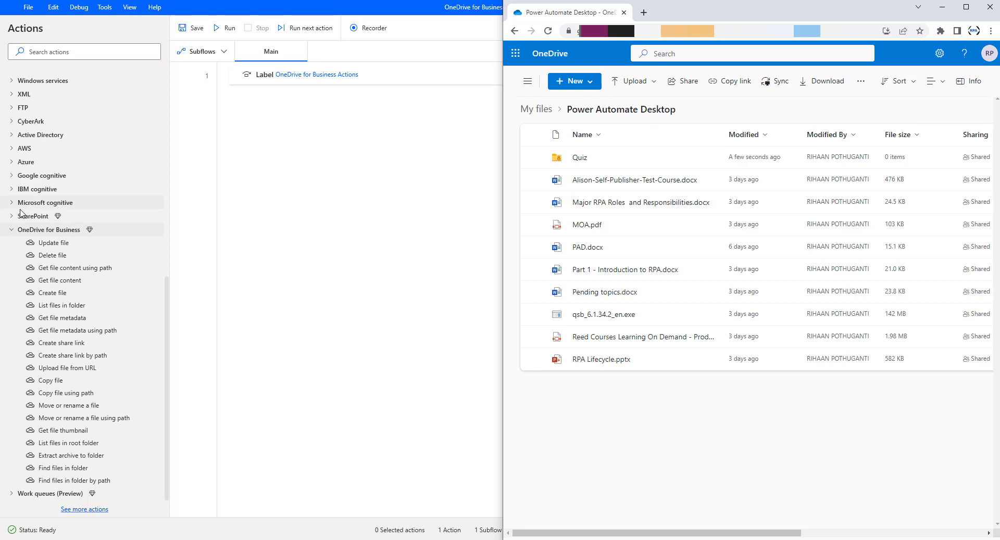
Review the OneDrive folder's files and maximize the Power Automate Desktop window.
mouse_move(73, 239)
key(super+Up)
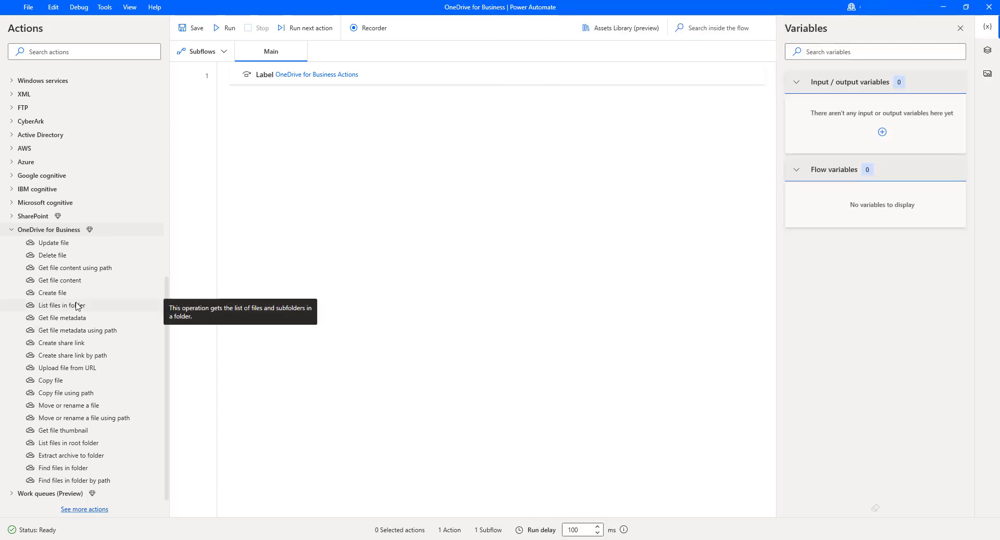
Add OneDrive for Business 'List files in folder' as step 2 below the Label.
drag(75, 306, 350, 257)
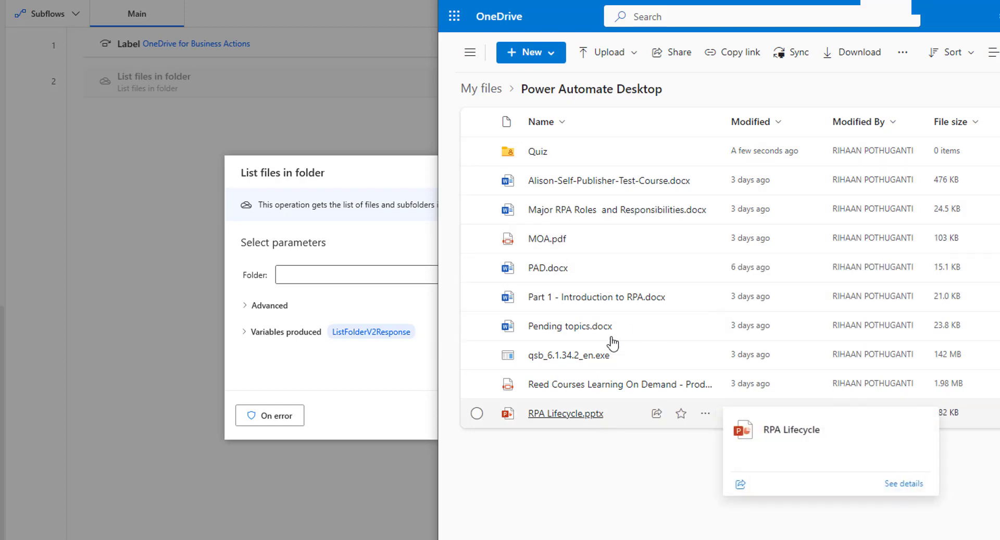
Look over the OneDrive files, then bring the List files in folder dialog back in front.
mouse_move(610, 359)
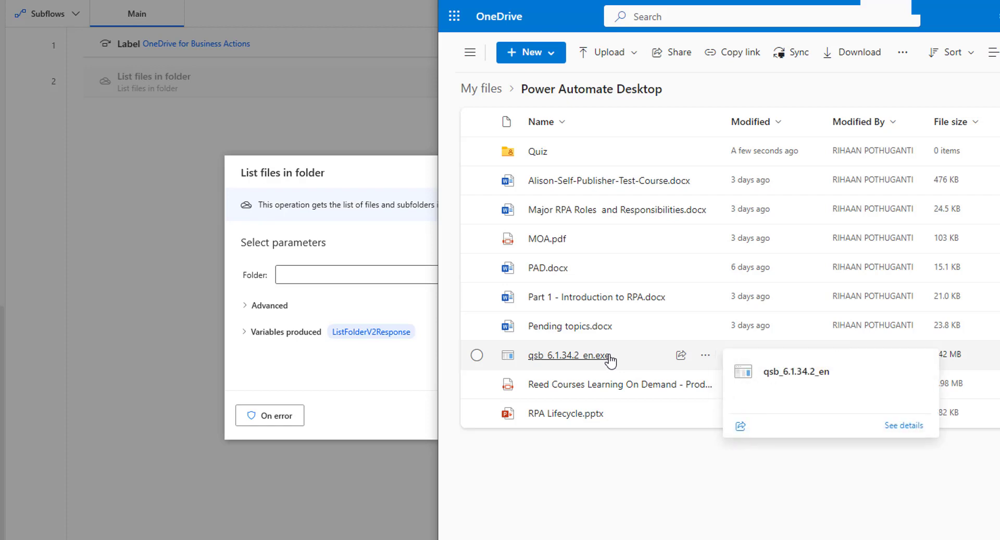
click(422, 393)
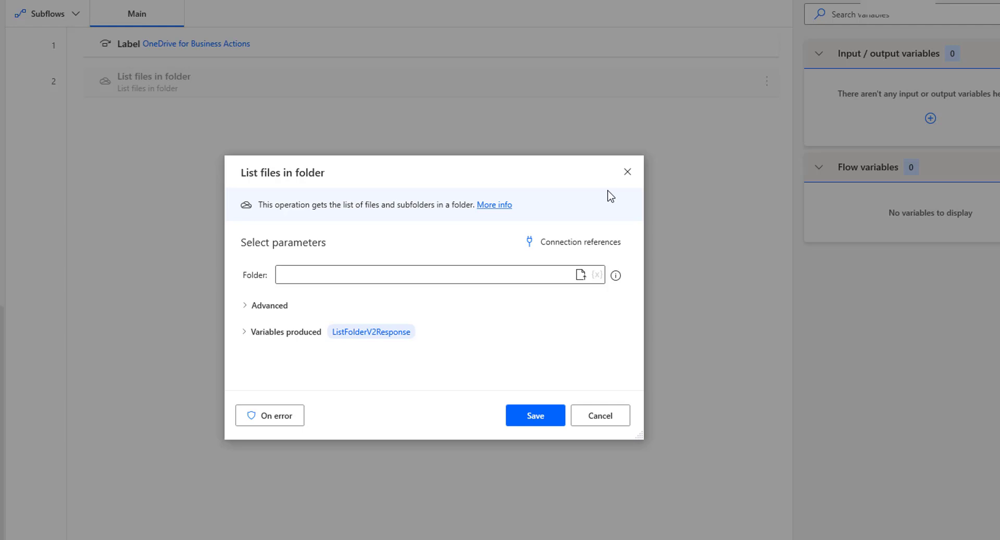
Set the Folder to /Power Automate Desktop from Root, leave Timeout empty, and save.
click(581, 276)
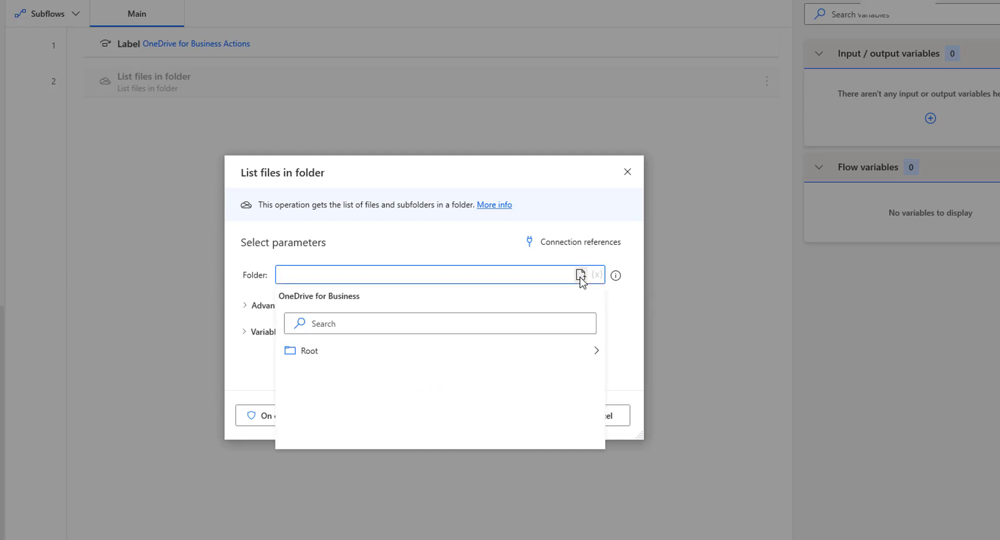
click(597, 354)
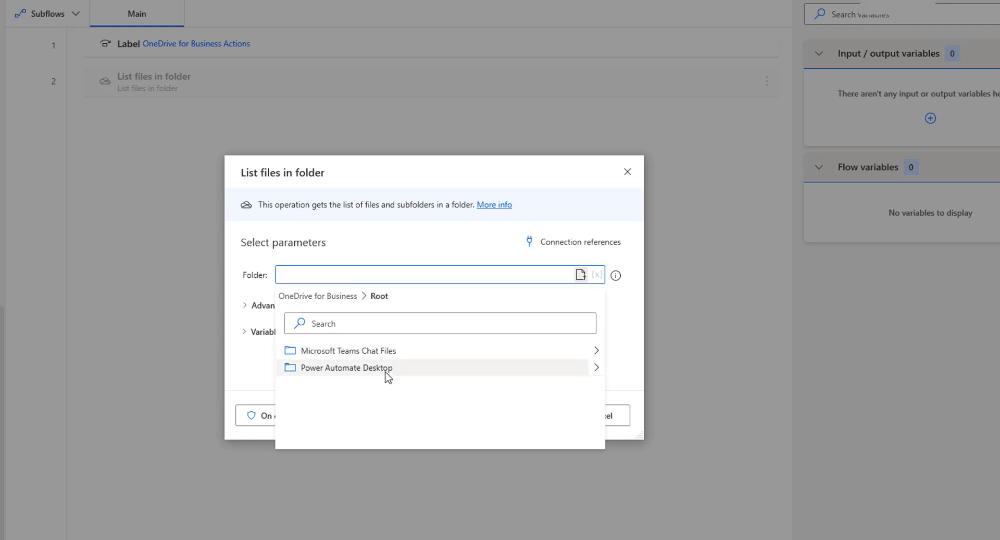
click(386, 368)
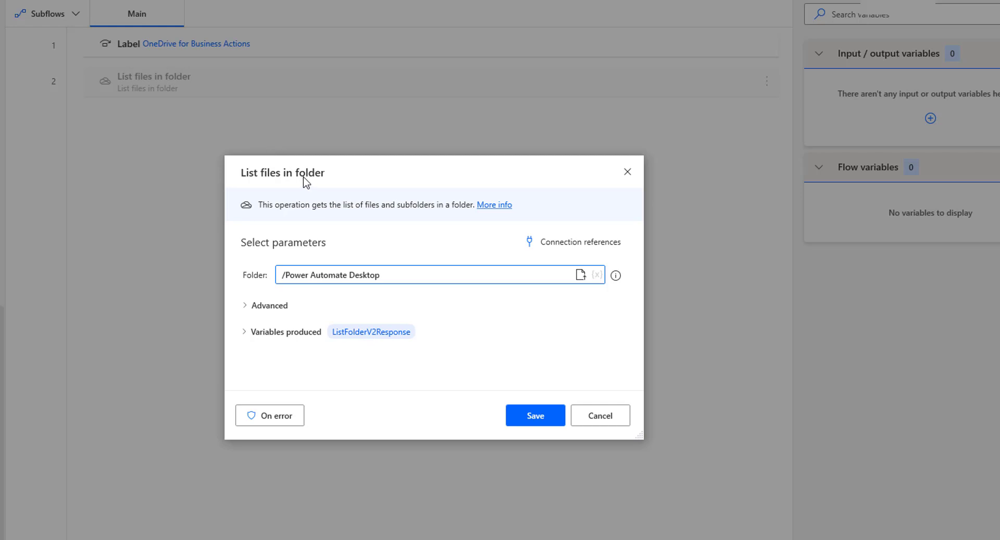
click(247, 306)
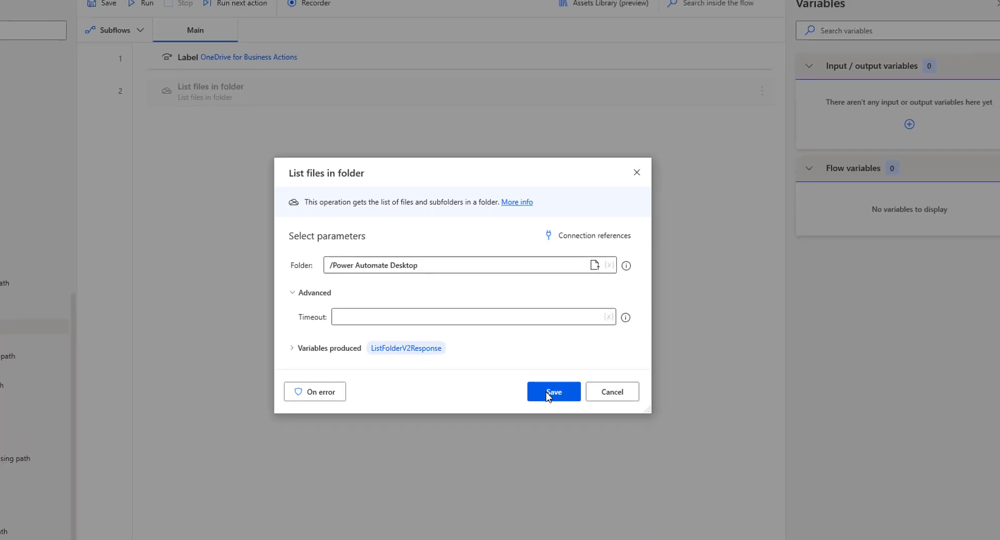
click(549, 395)
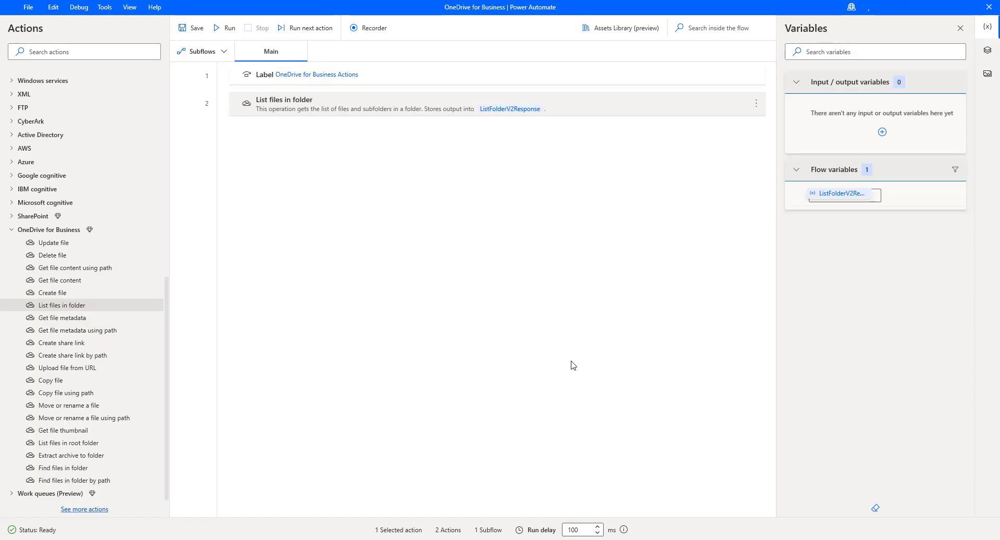
Run the flow and view ListFolderV2Response.value's items, including Quiz, MOA.pdf and PAD.docx.
click(231, 33)
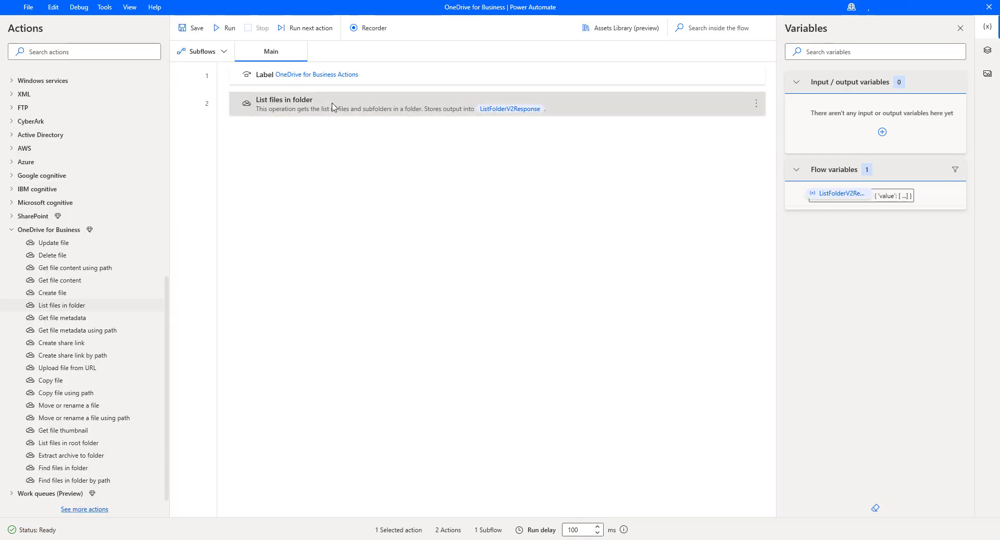
double_click(839, 195)
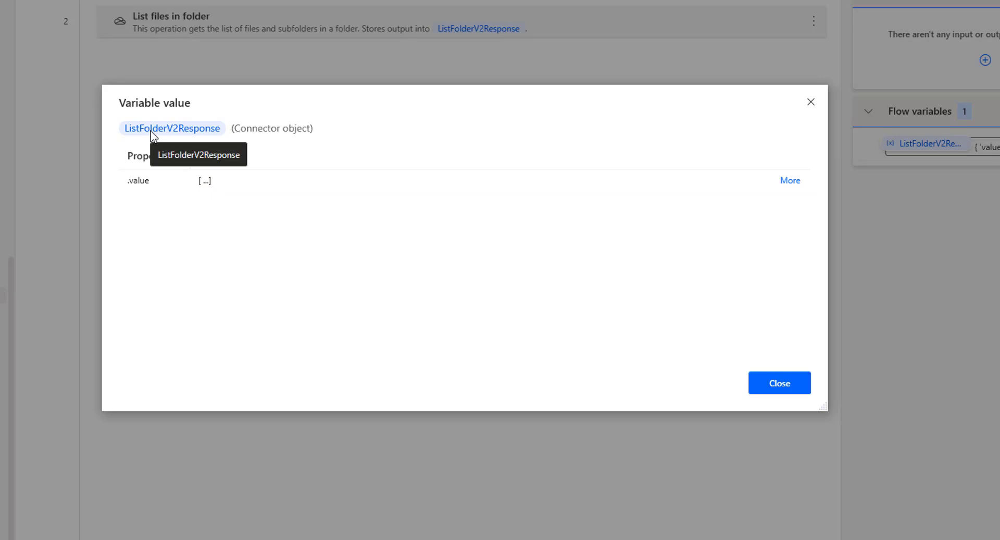
click(791, 181)
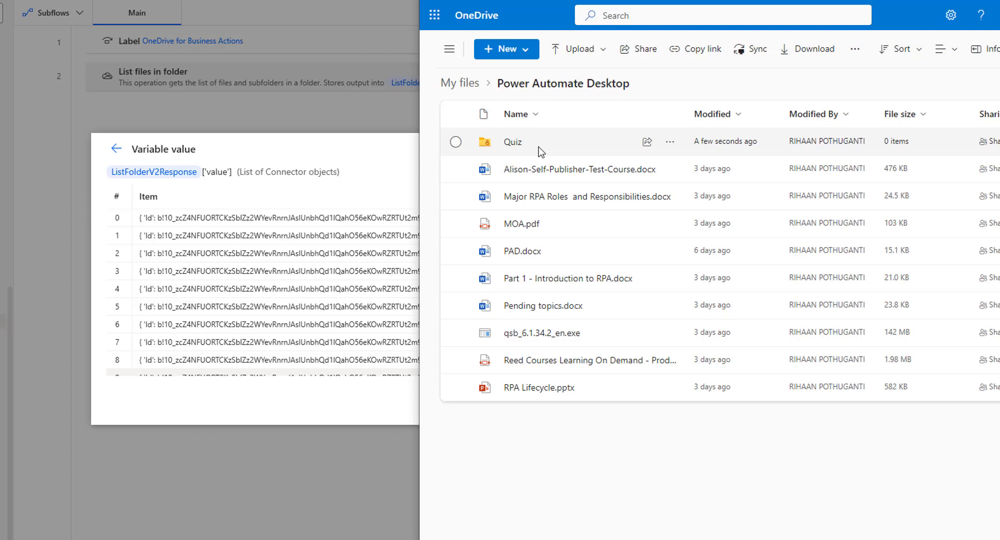
mouse_move(544, 176)
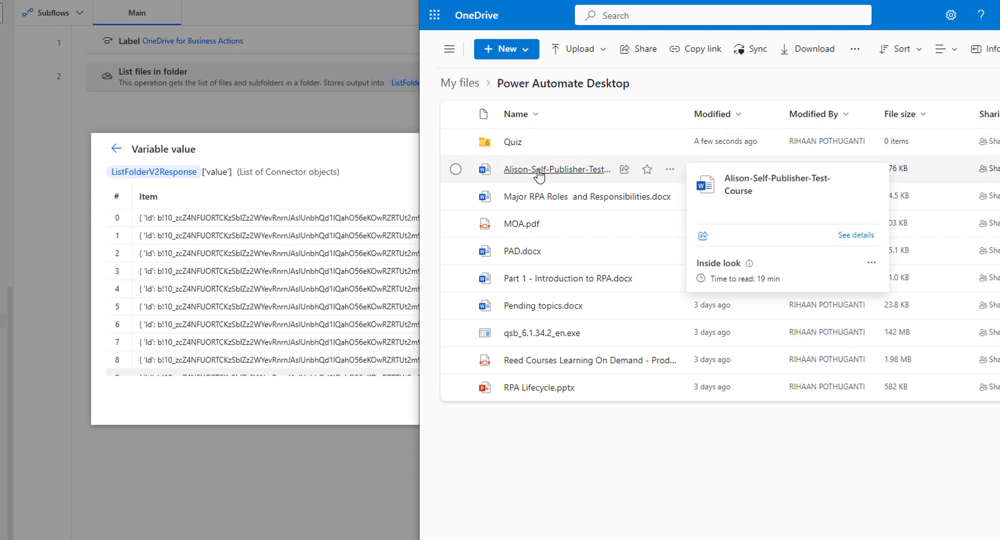
click(292, 430)
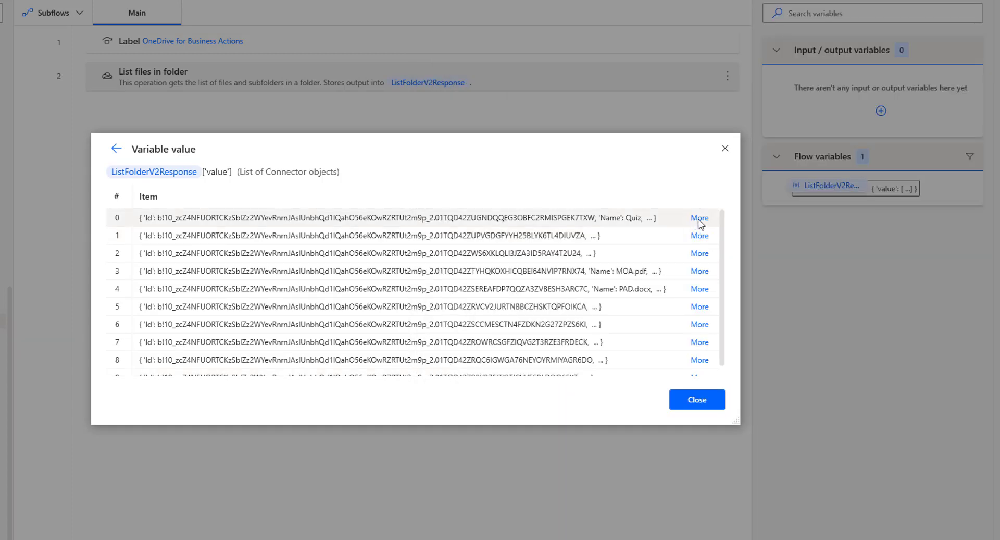
Inspect the properties of Quiz (item 0) and MOA.pdf (item 3), then close the viewer.
click(700, 218)
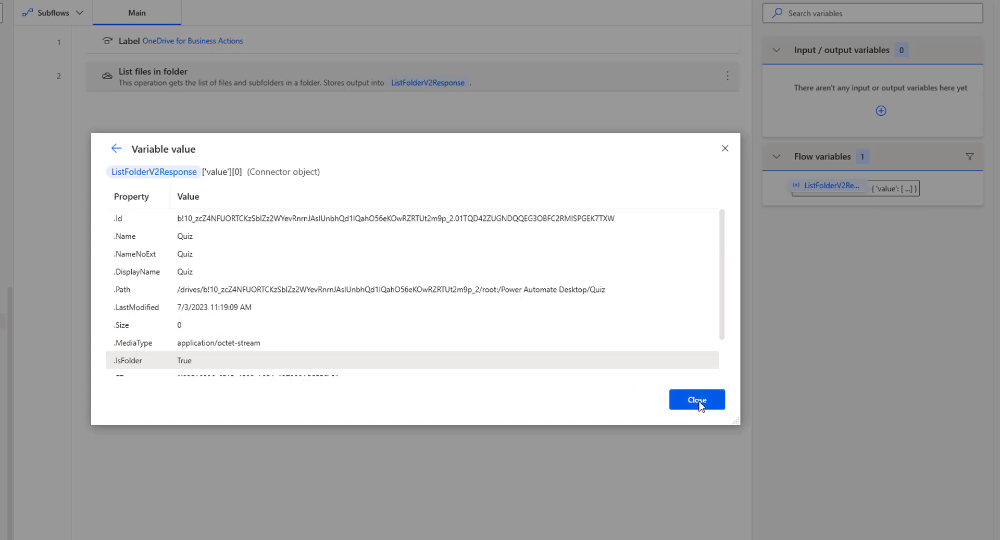
click(116, 148)
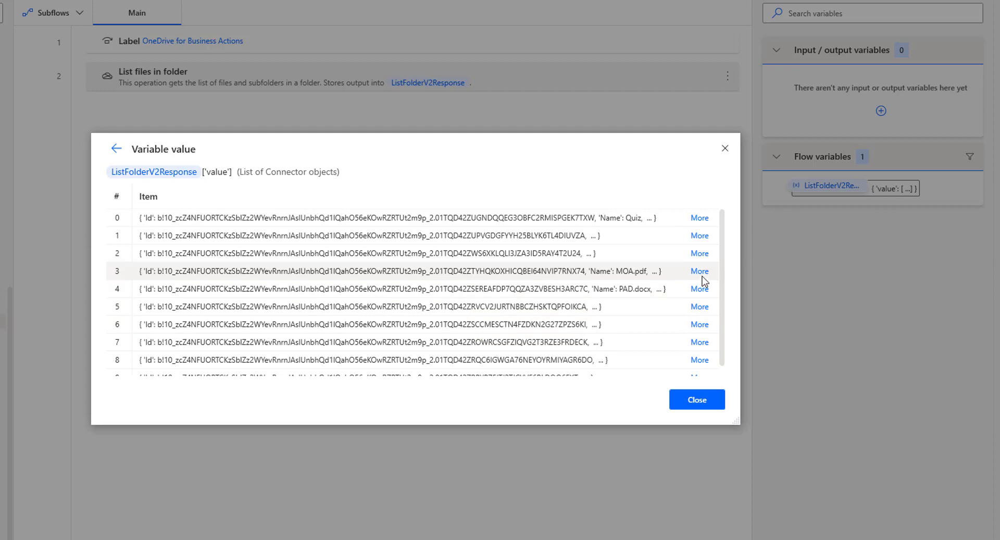
click(700, 270)
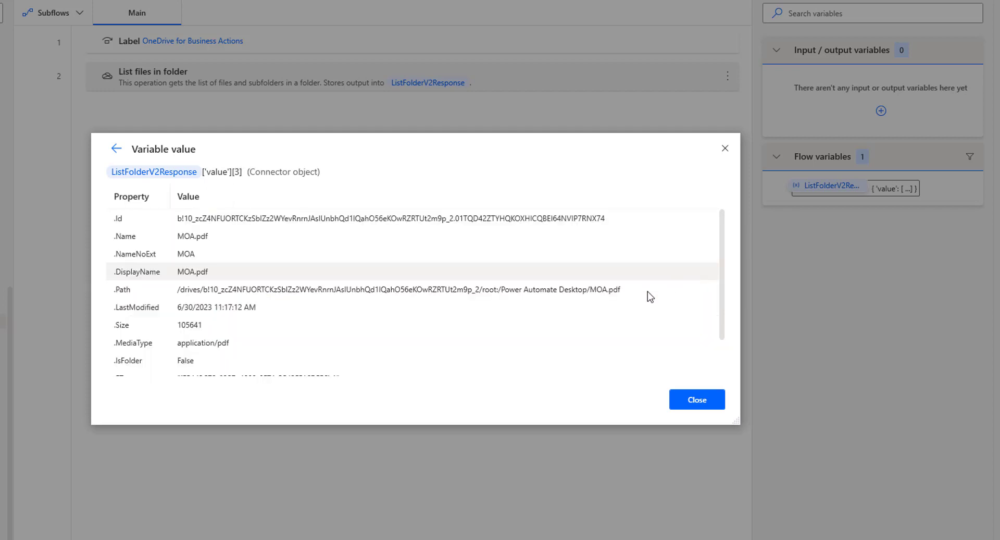
scroll(186, 339, down, 2)
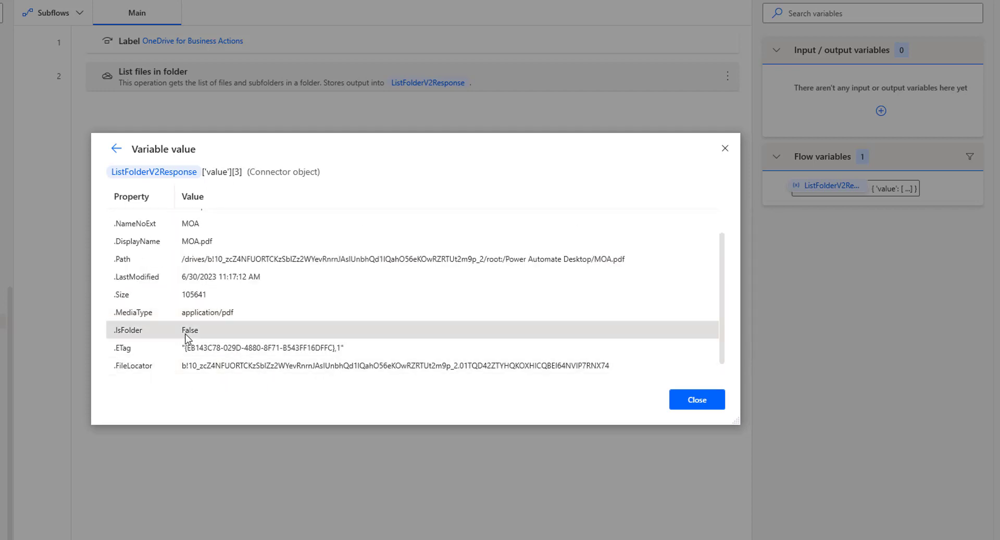
scroll(404, 337, up, 2)
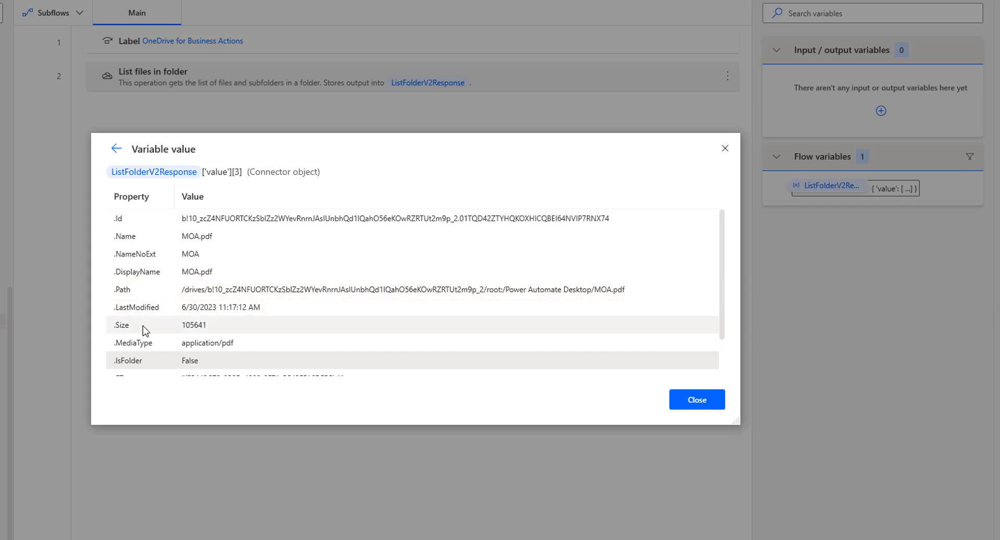
scroll(144, 320, down, 1)
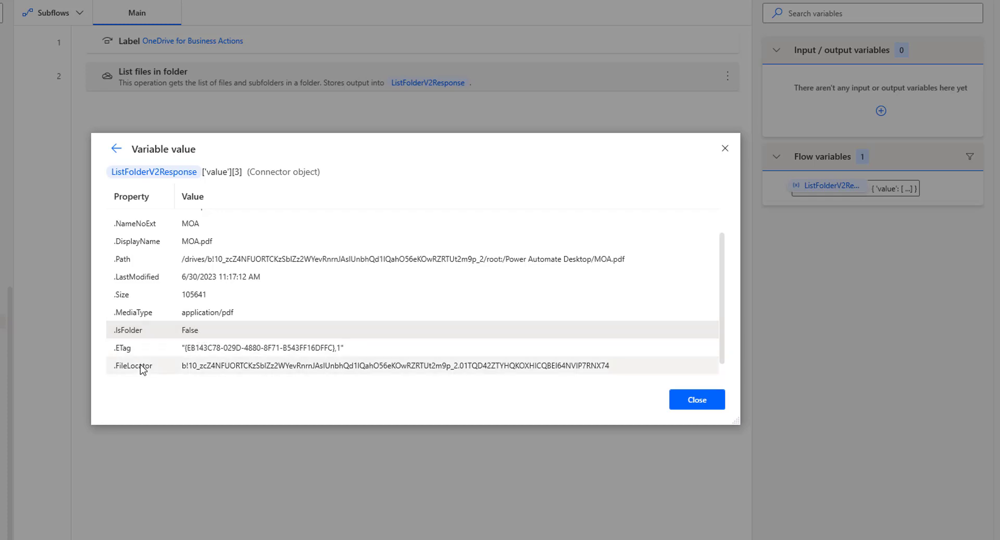
scroll(142, 368, down, 1)
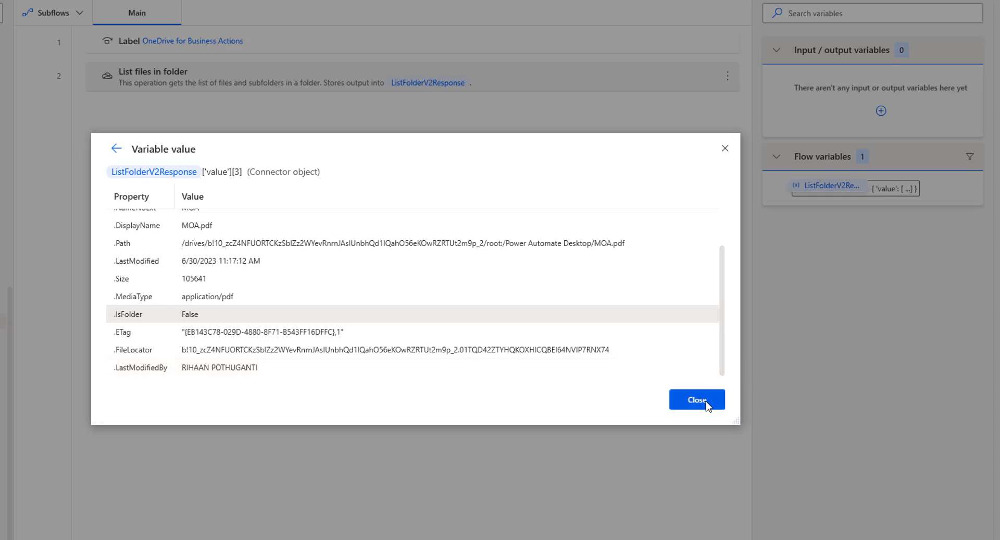
click(706, 402)
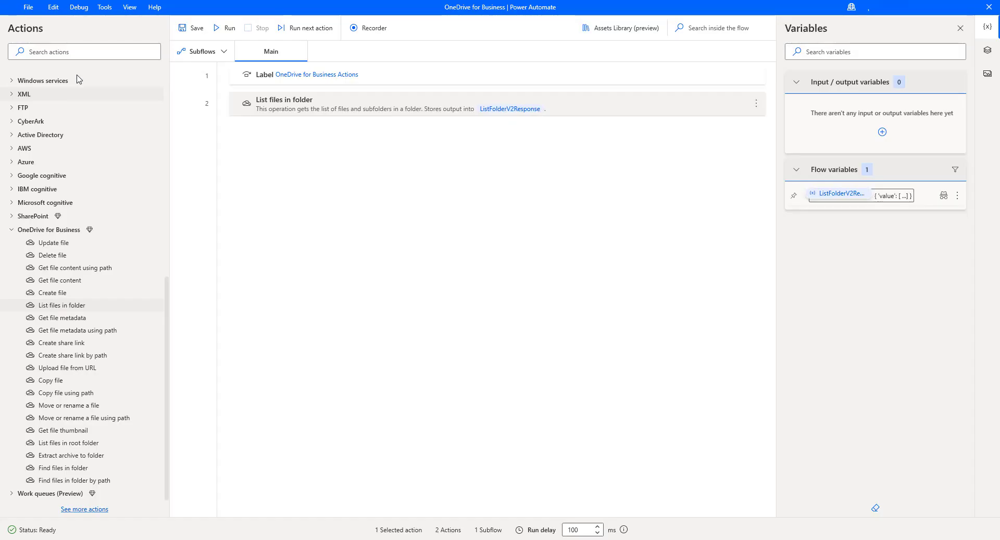
click(78, 53)
Search 'for each' and add a Loops > For each action as step 3.
text(f)
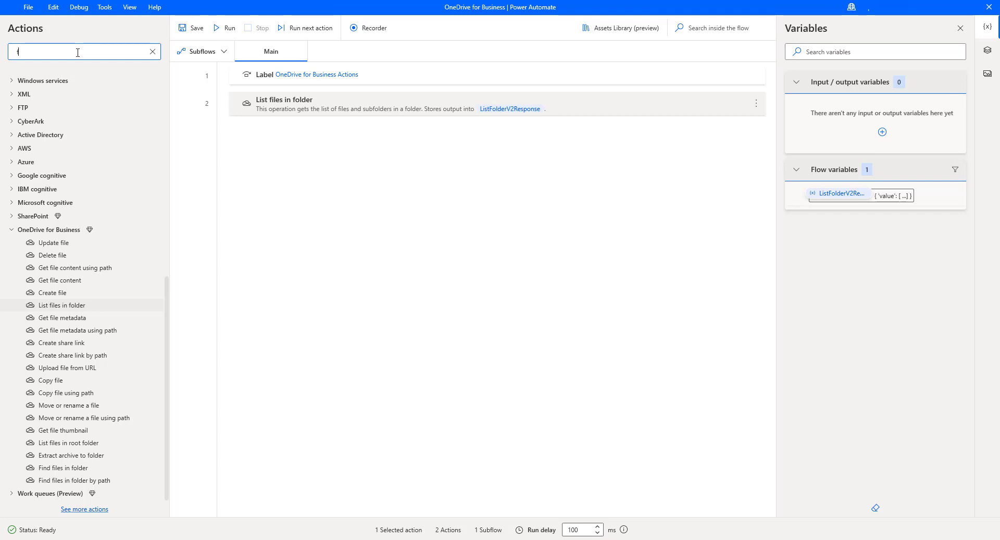
text(or eac)
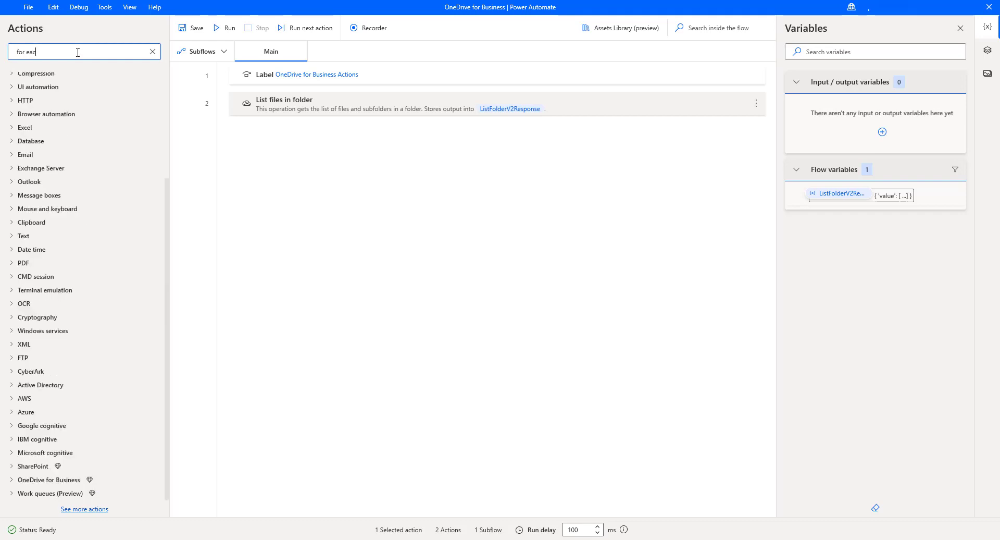
text(h)
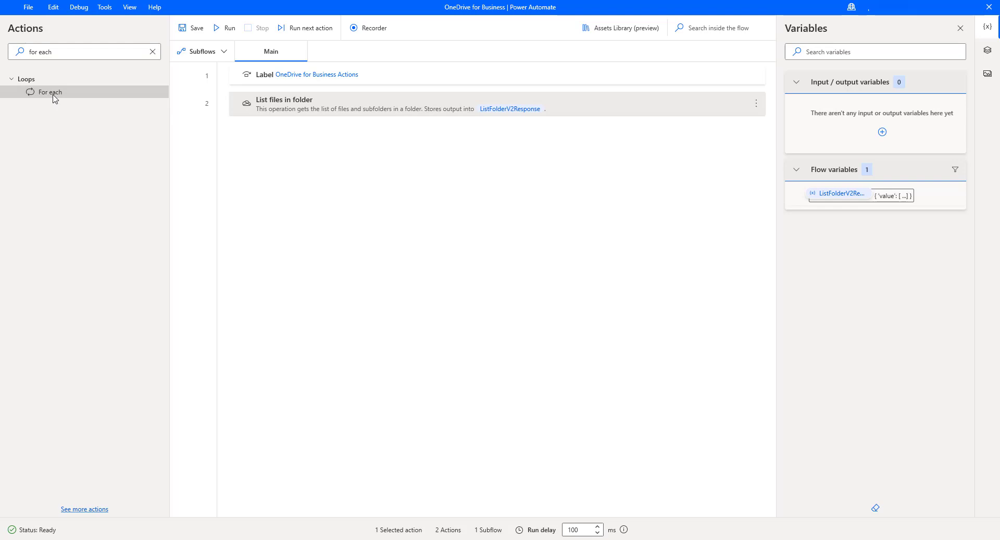
drag(55, 97, 282, 151)
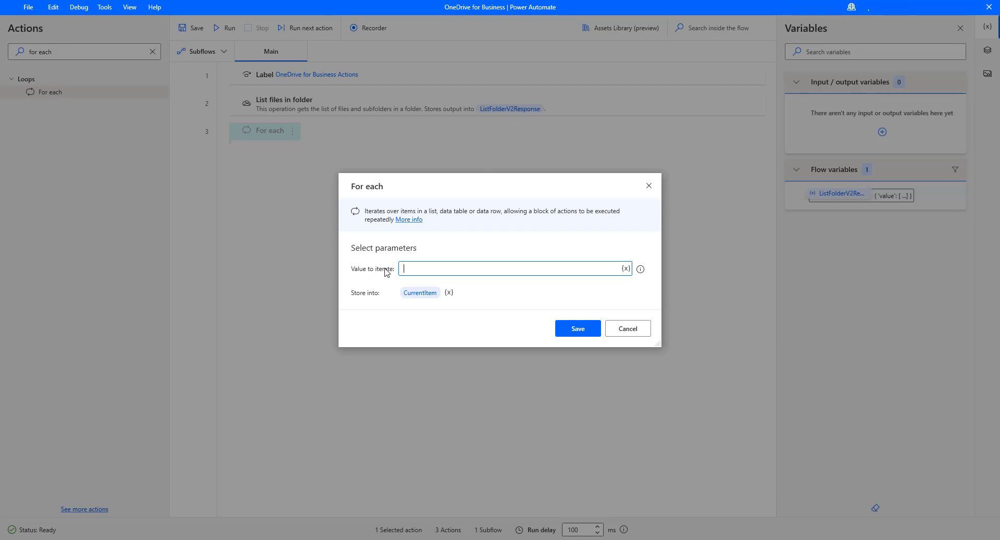
Set the loop's Value to iterate to %ListFolderV2Response.value%, storing items in CurrentItem, and save.
click(626, 268)
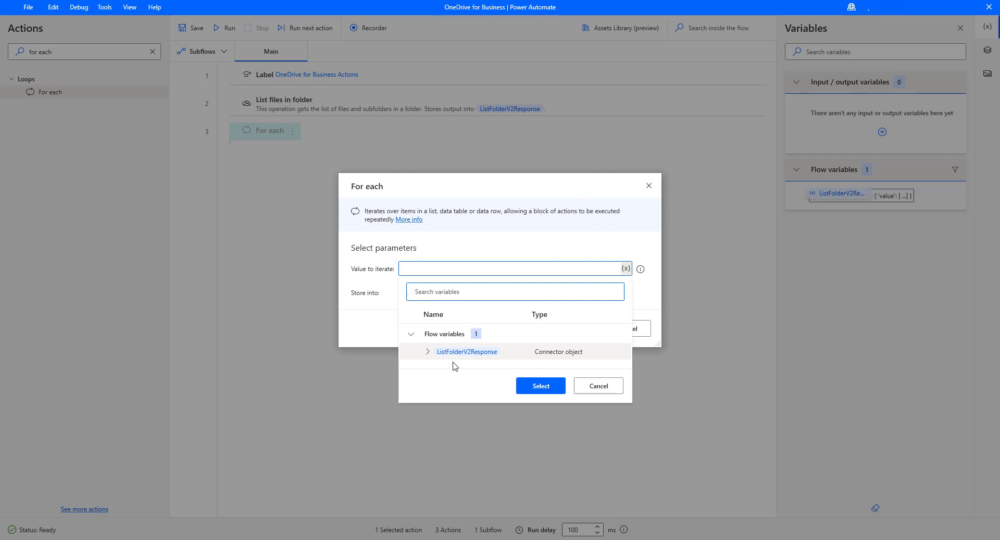
click(427, 352)
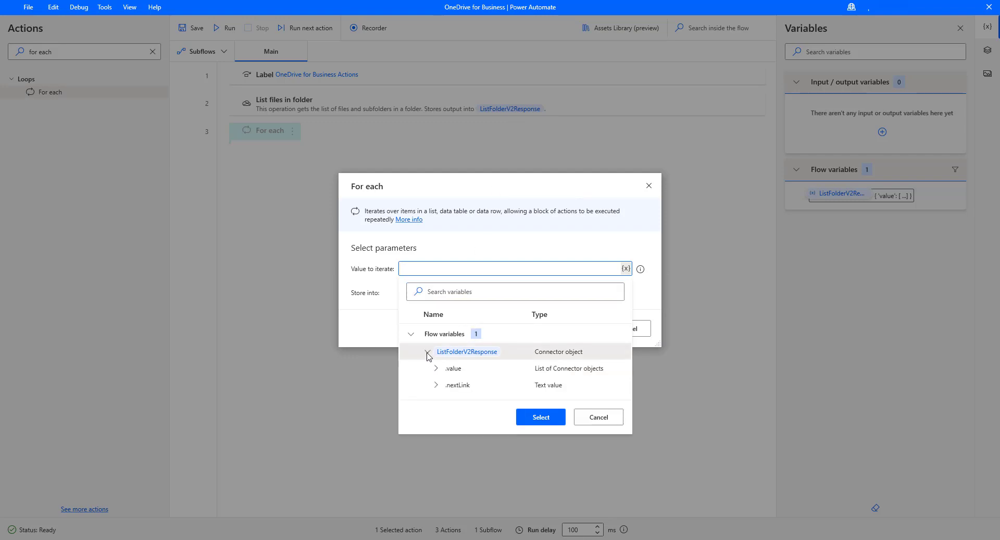
click(457, 369)
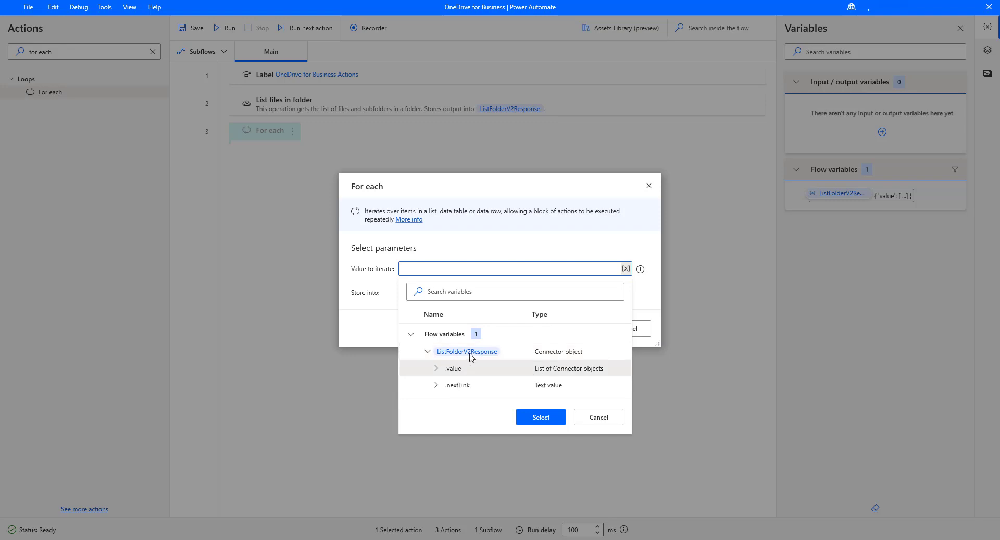
click(545, 420)
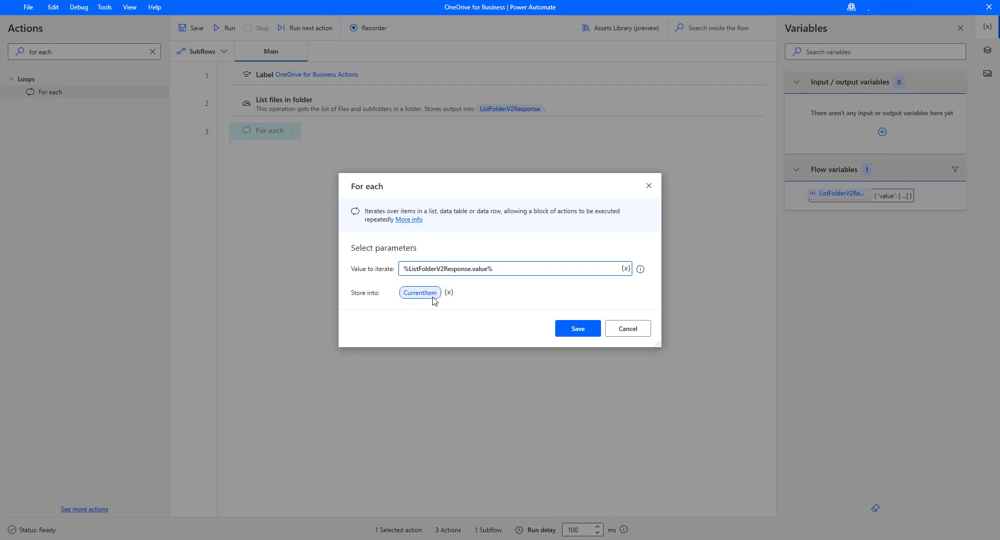
click(576, 329)
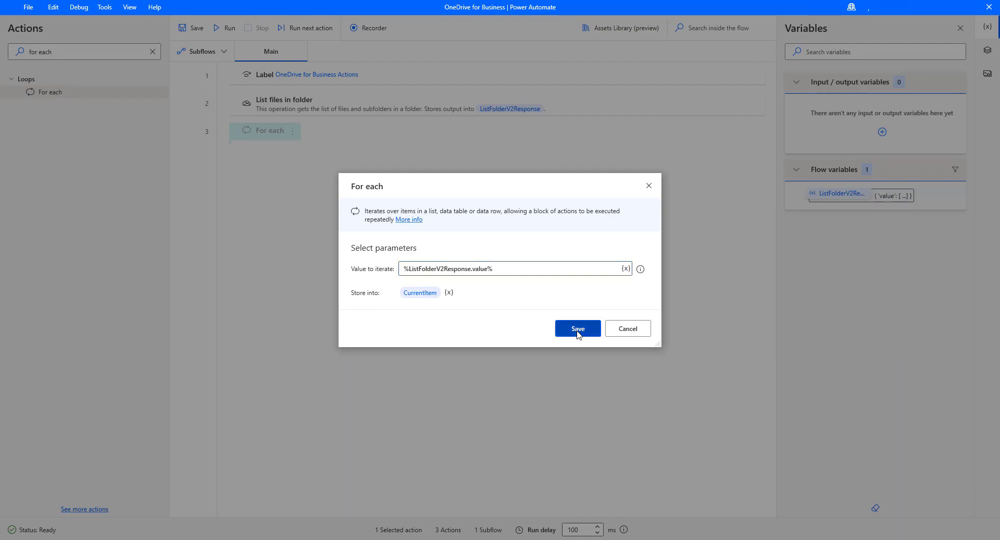